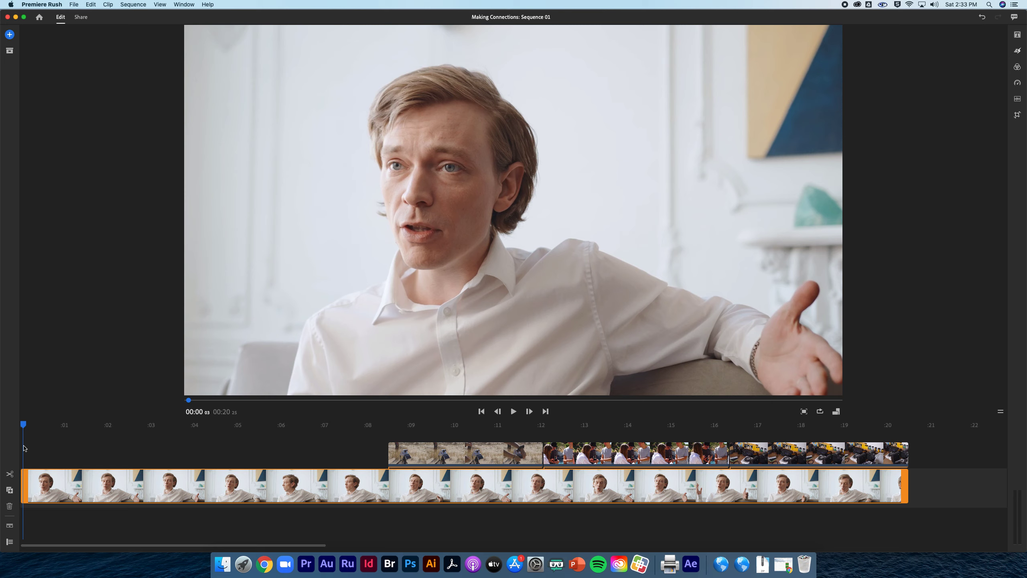
Import the title template Lower Thirds 02.mogrt from the 05 Graphics folder into the title styles, overwriting the existing file
drag(23, 445, 23, 448)
drag(322, 545, 493, 541)
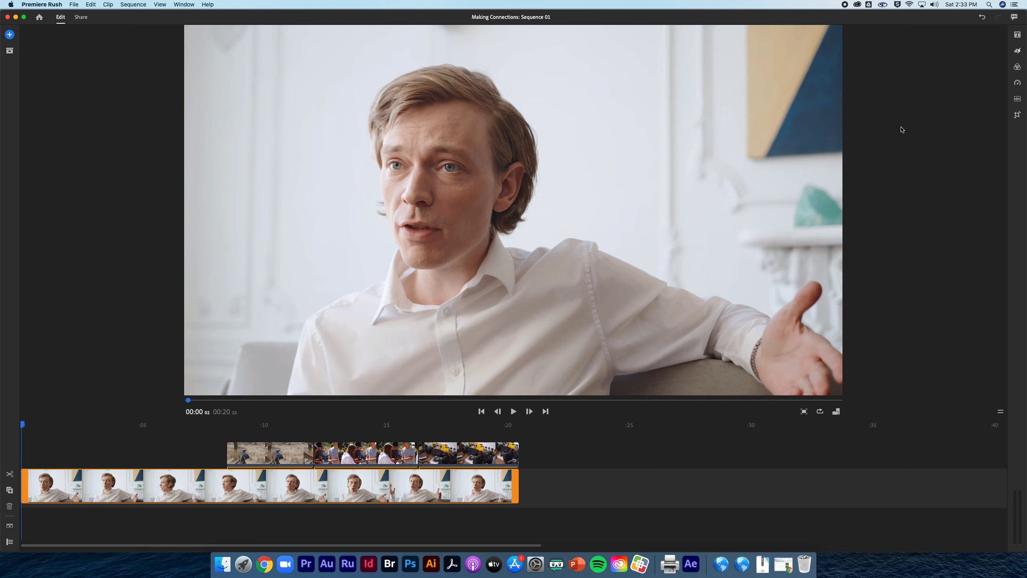
click(1018, 35)
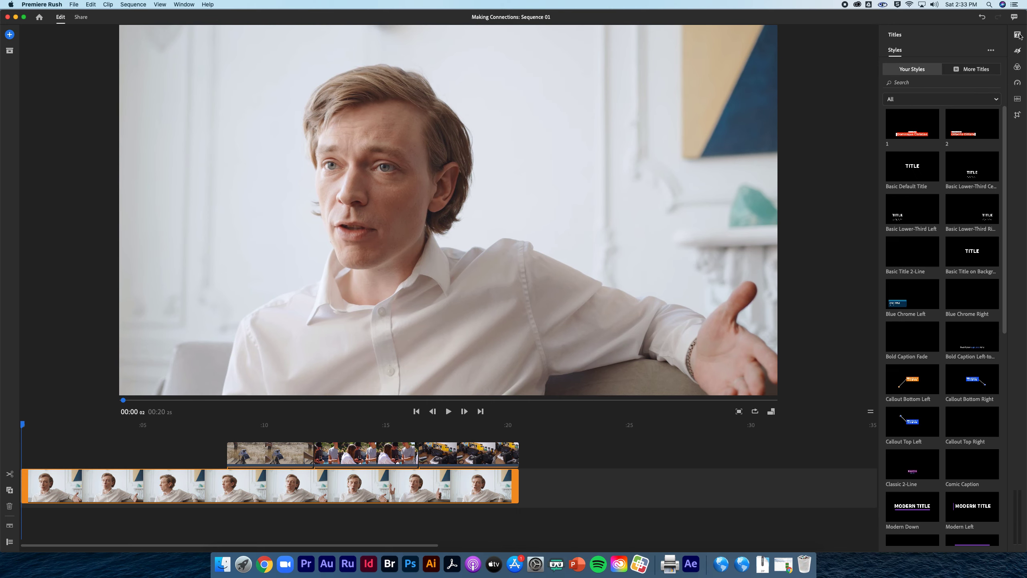
click(991, 51)
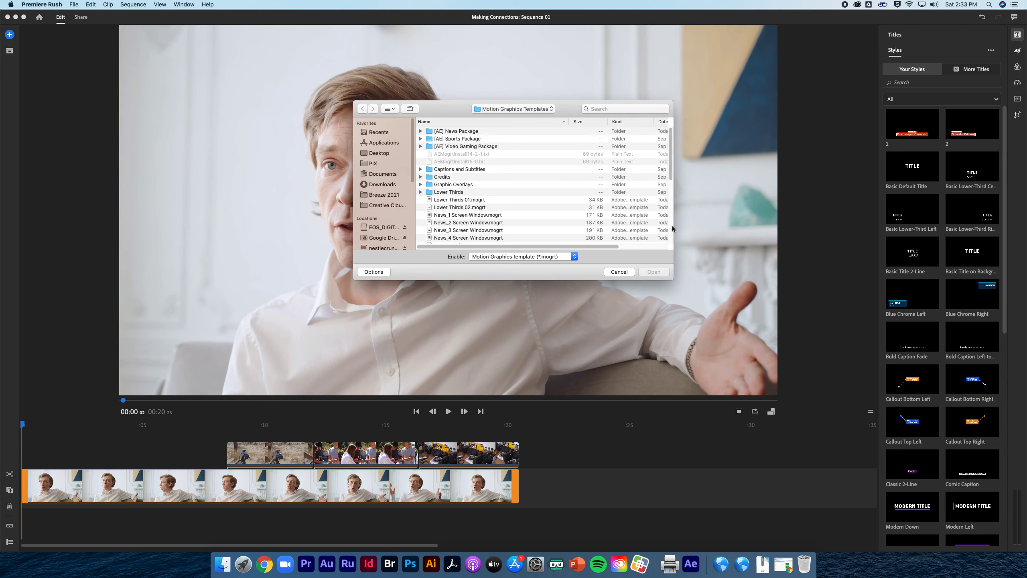
click(486, 109)
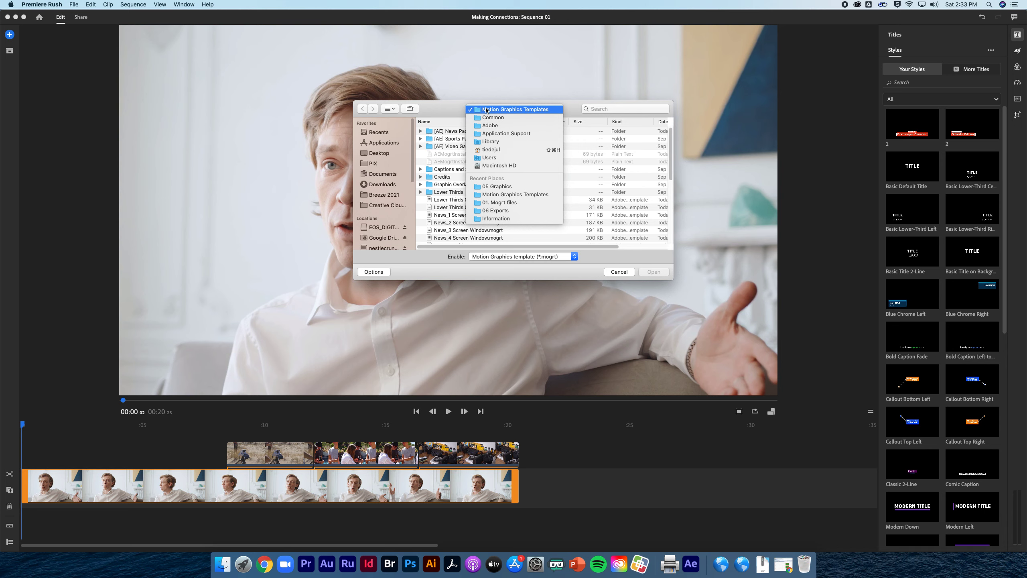
click(496, 187)
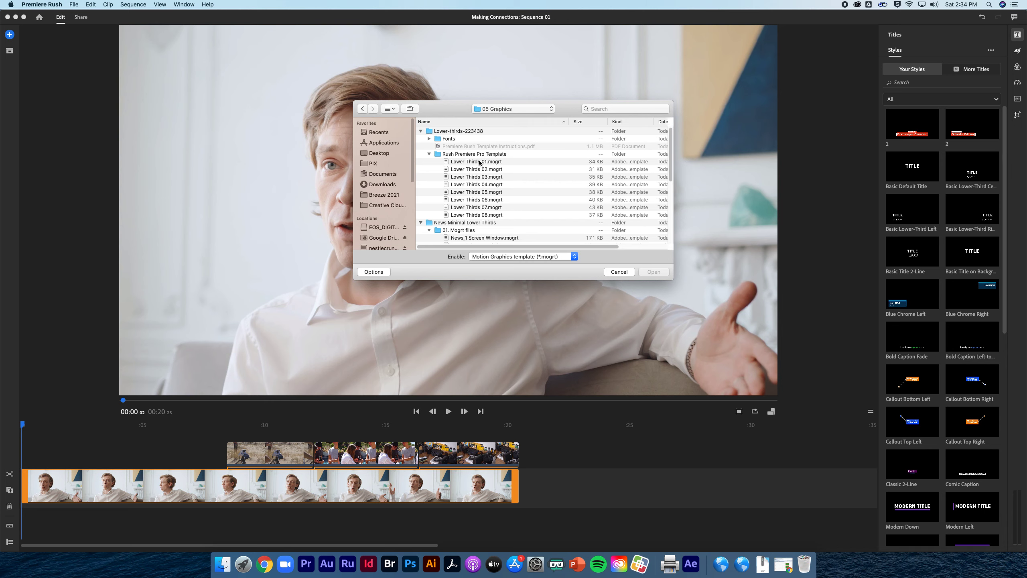
click(484, 170)
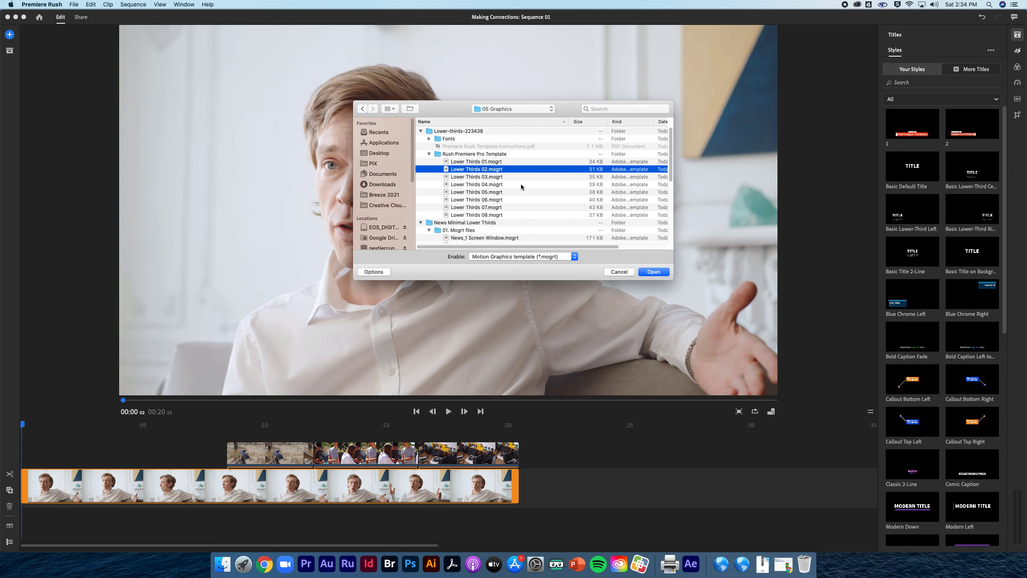
click(655, 272)
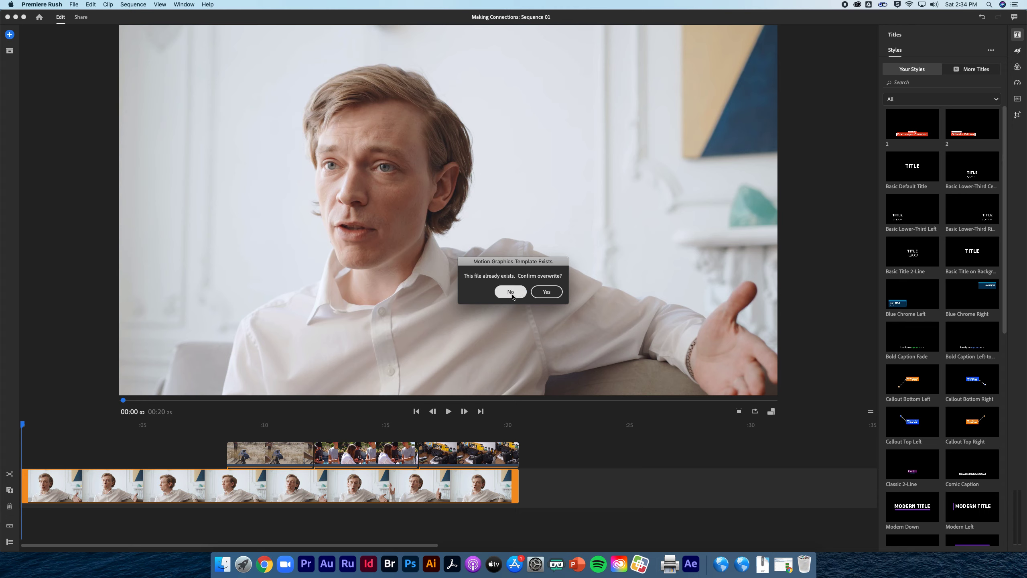
click(544, 295)
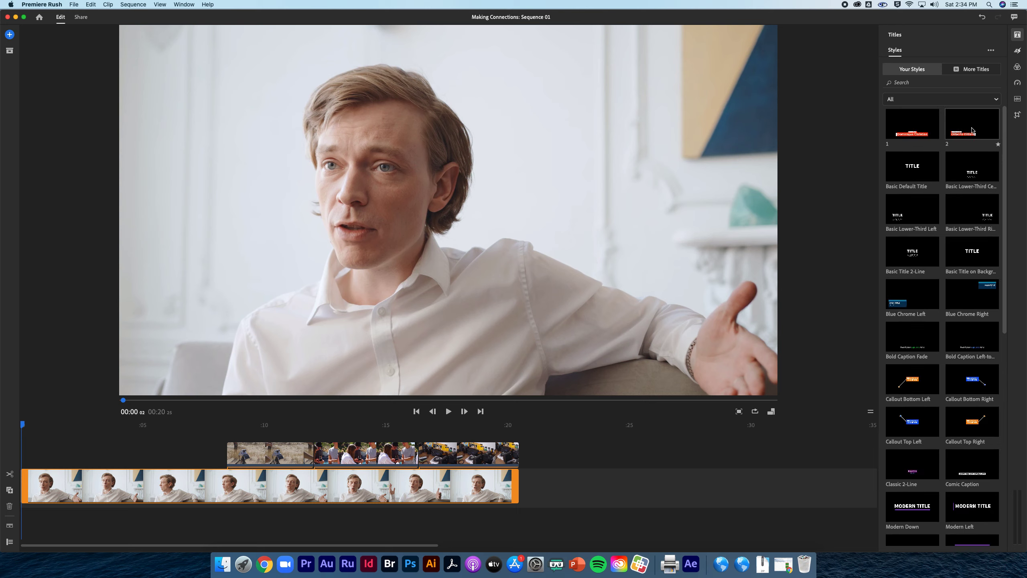
Place title style 2 above the clips at the start of the timeline and open its text and shape settings
drag(971, 130, 26, 433)
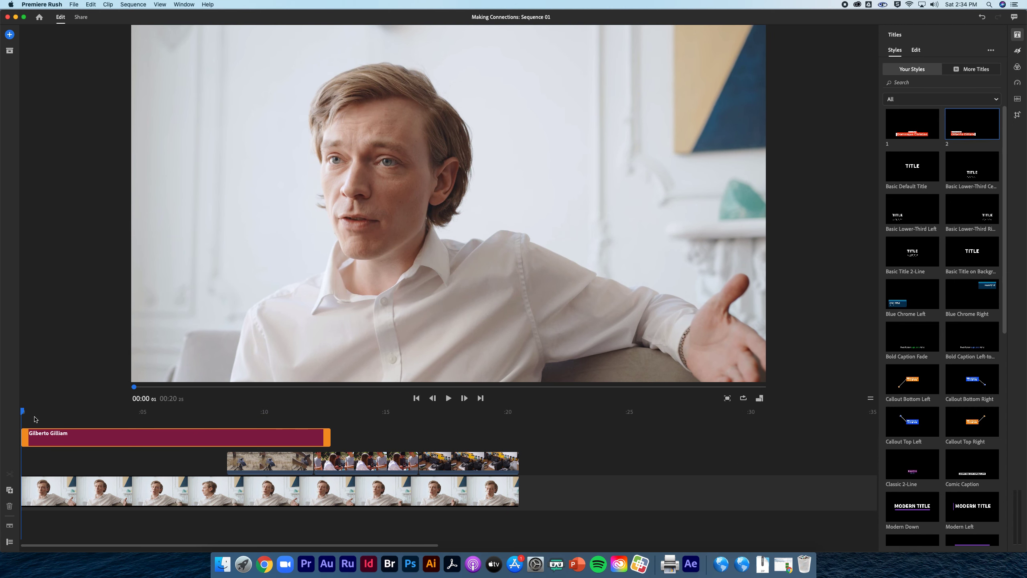
drag(24, 413, 94, 413)
click(112, 440)
click(916, 50)
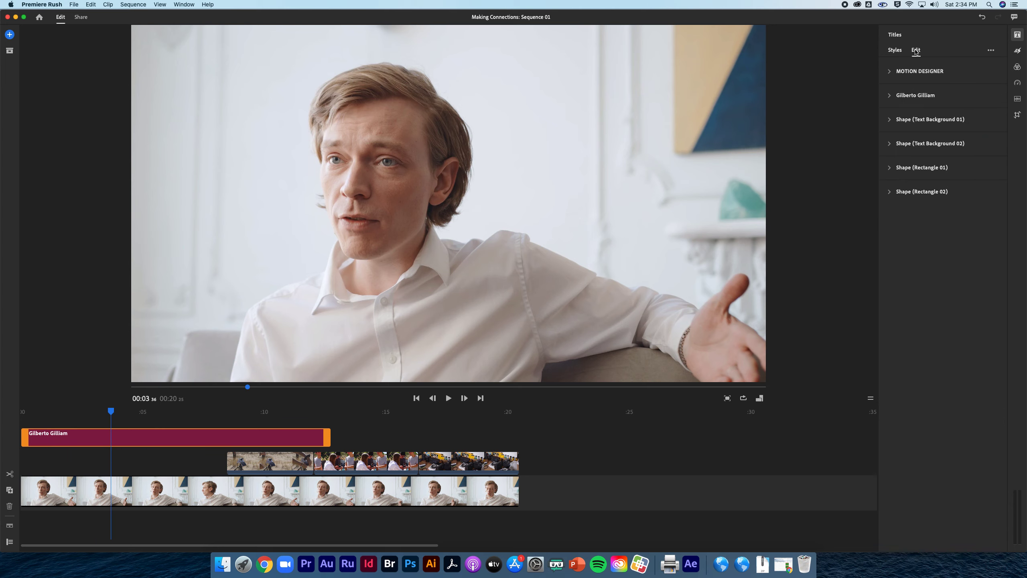
click(896, 73)
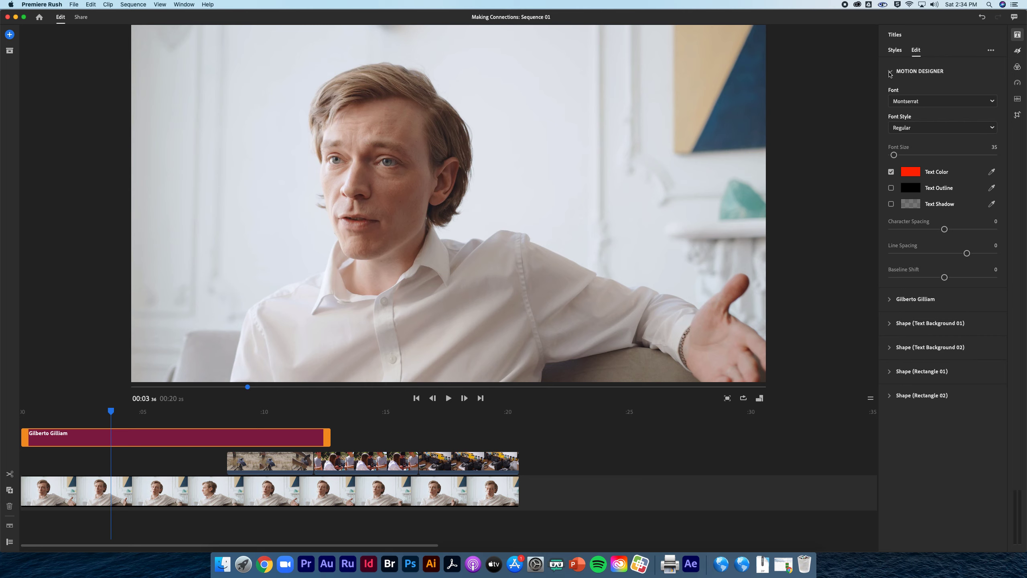
click(919, 73)
click(918, 73)
click(917, 74)
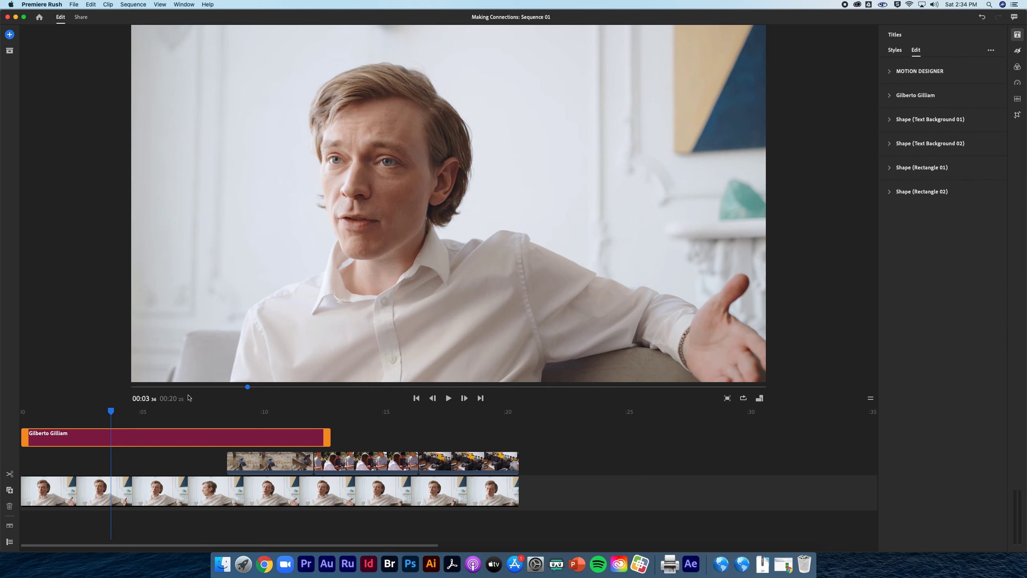
Replace the MOTION DESIGNER text in the lower third with SOCIAL STUDIES TEACHER, previewing it at about 4 seconds
mouse_move(110, 411)
mouse_down()
mouse_move(250, 412)
mouse_move(132, 414)
mouse_up()
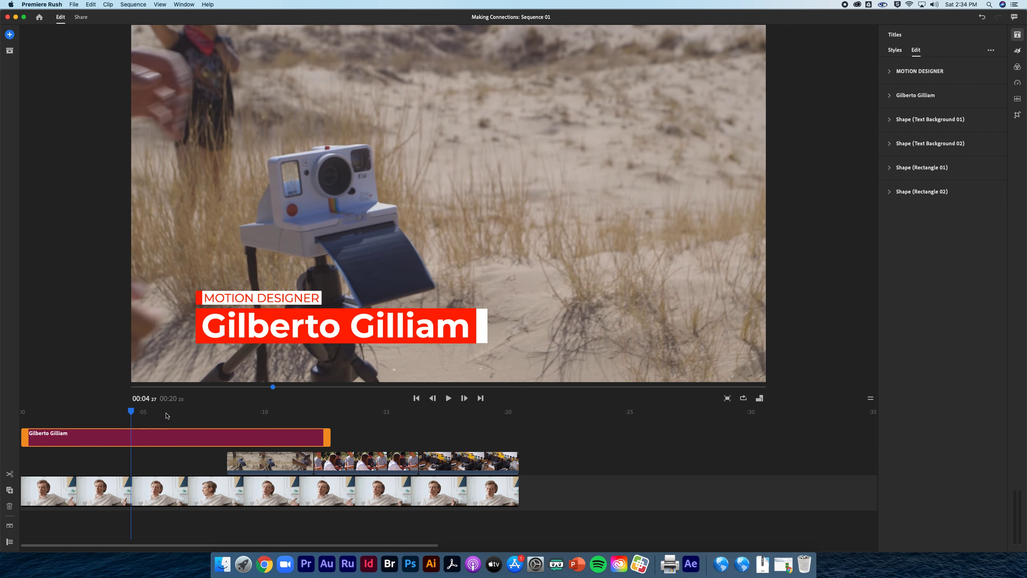
click(223, 298)
double_click(211, 298)
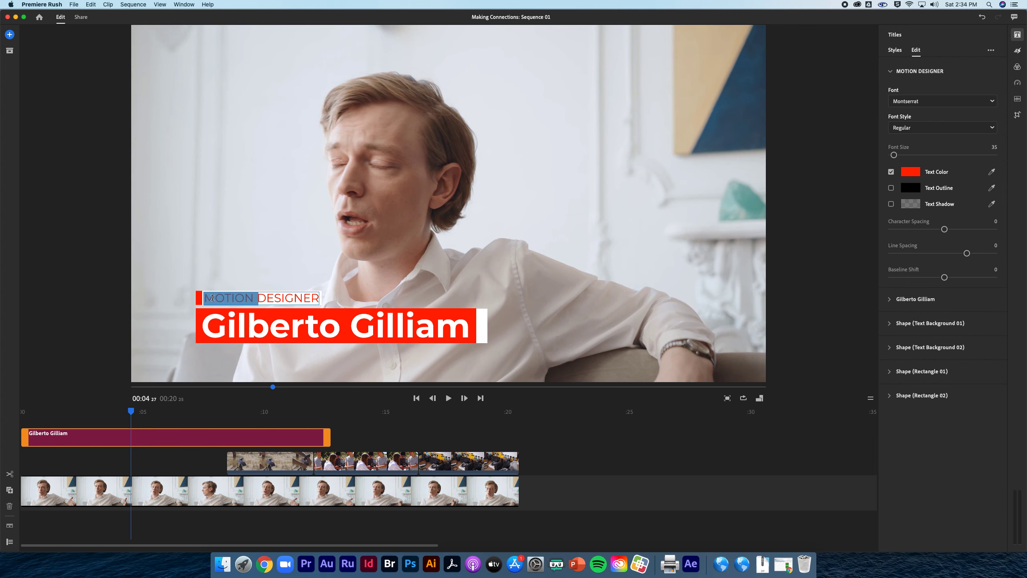
key(super+a)
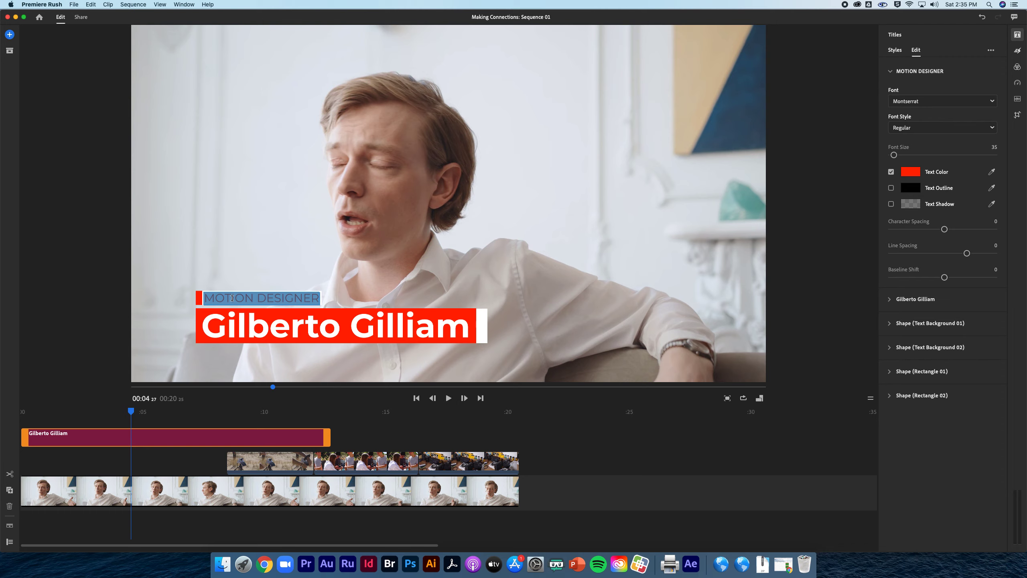
text(SOCIAL)
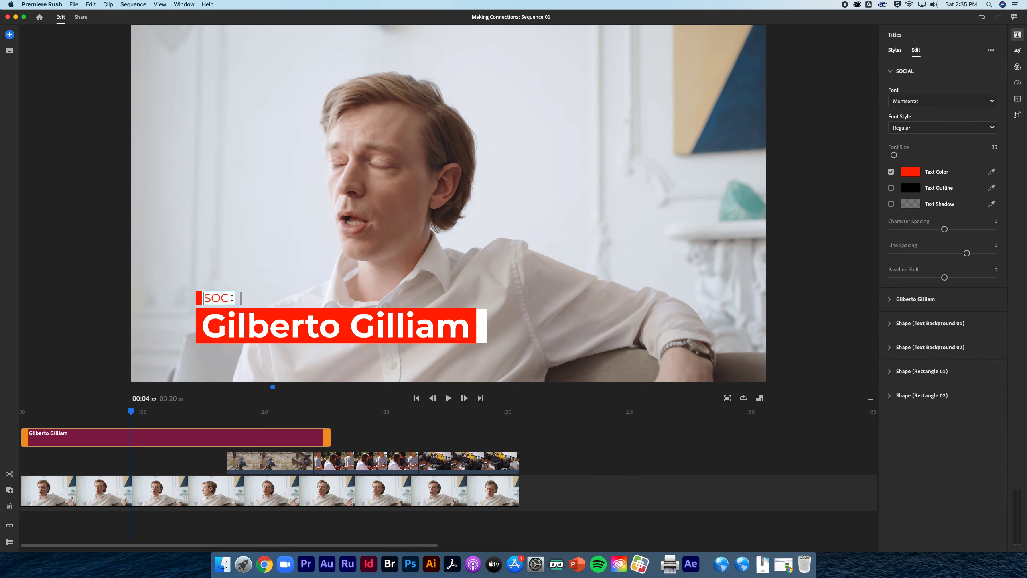
text( STUDE)
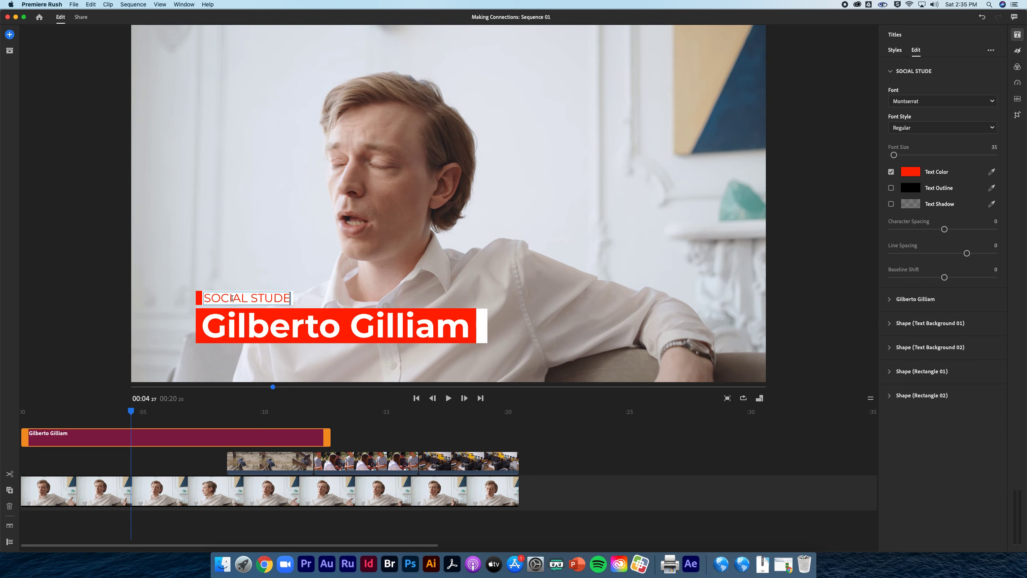
key(BackSpace)
text(IEs teacher)
key(BackSpace)
key(BackSpace)
key(BackSpace)
key(BackSpace)
key(BackSpace)
key(BackSpace)
key(BackSpace)
key(BackSpace)
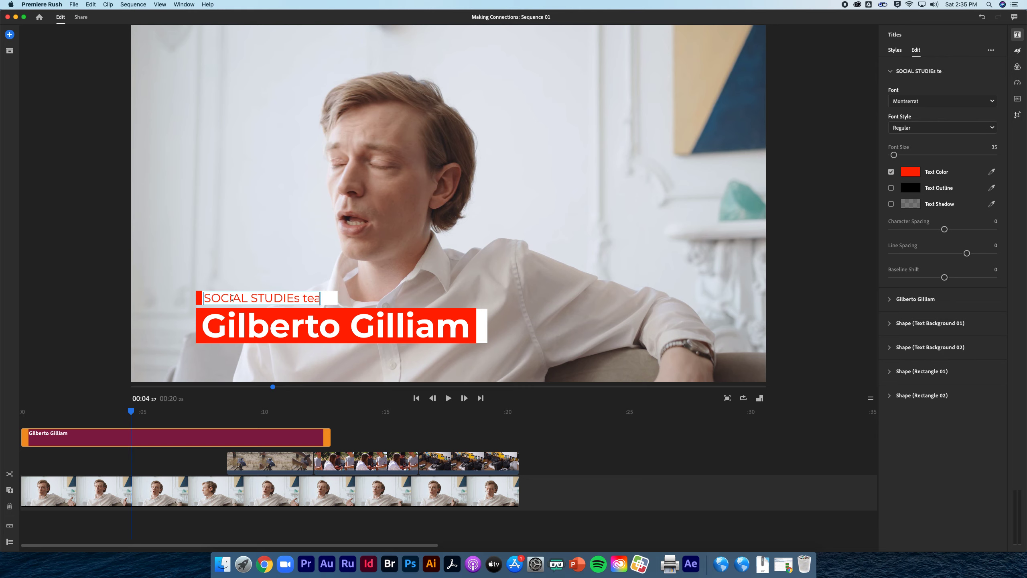
key(BackSpace)
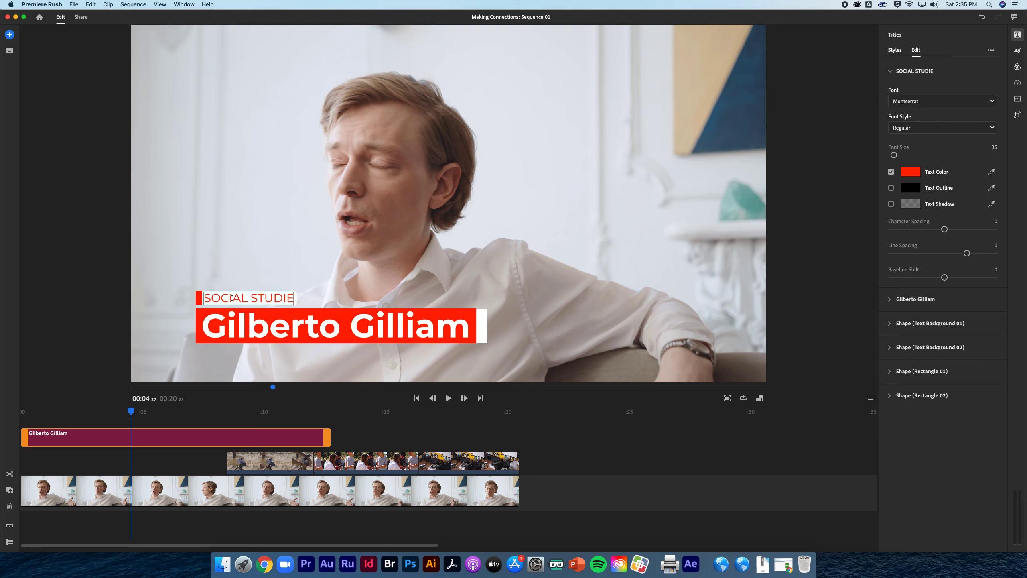
text(S TEAHCER)
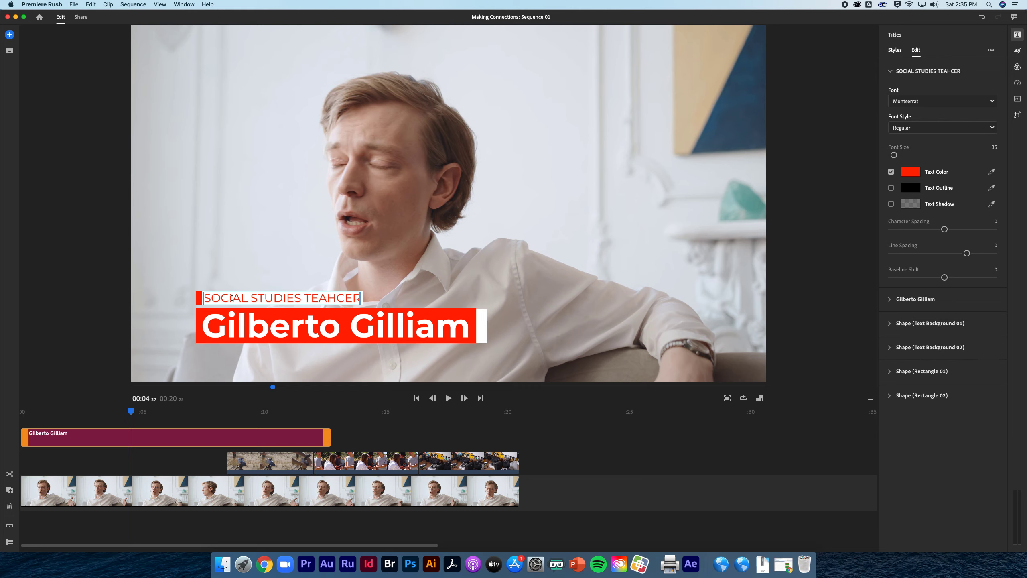
drag(314, 301, 362, 299)
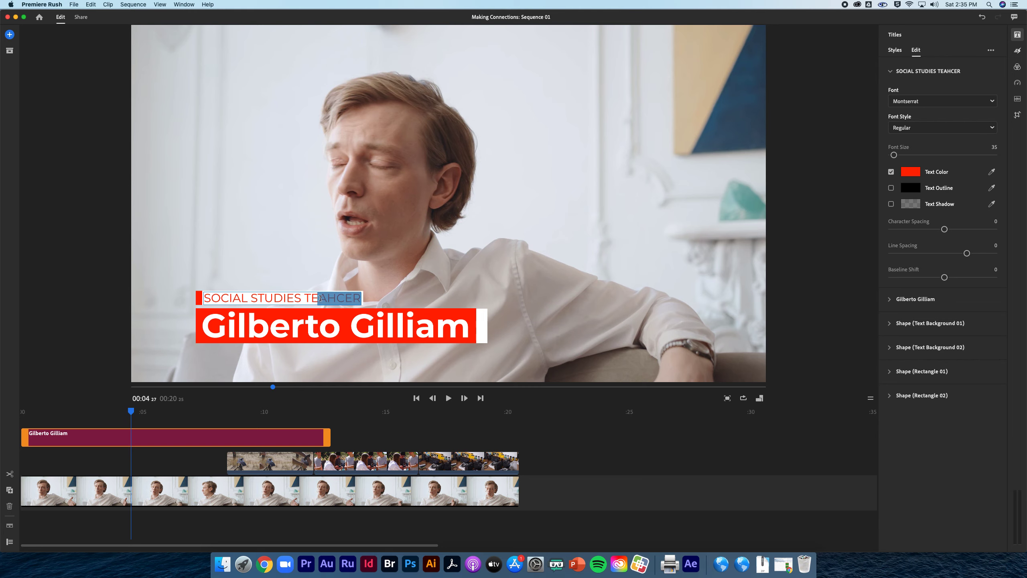
text(EACHERCHER)
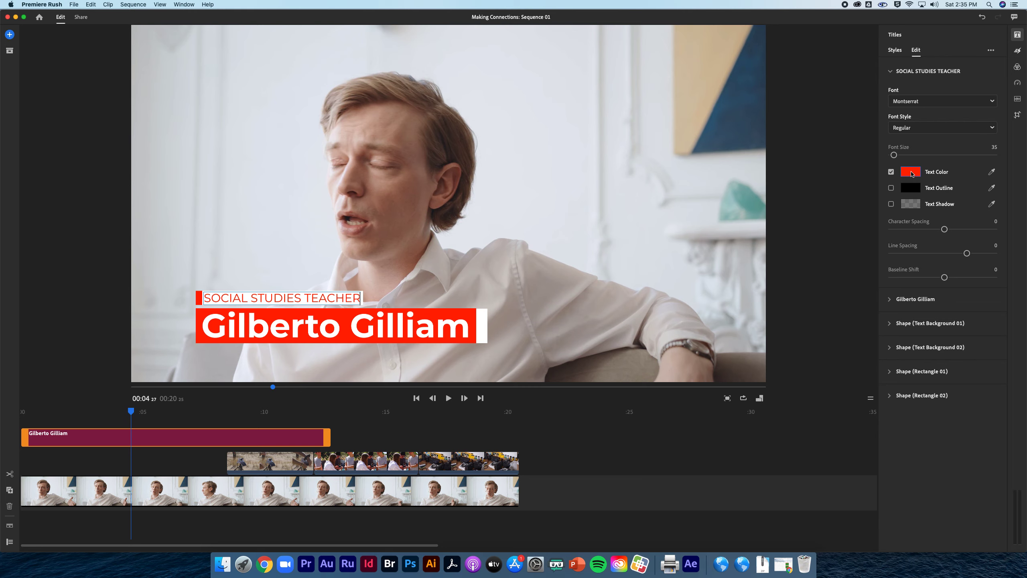
Set the text color of the SOCIAL STUDIES TEACHER line to hex DE5F00 and copy that code
click(912, 173)
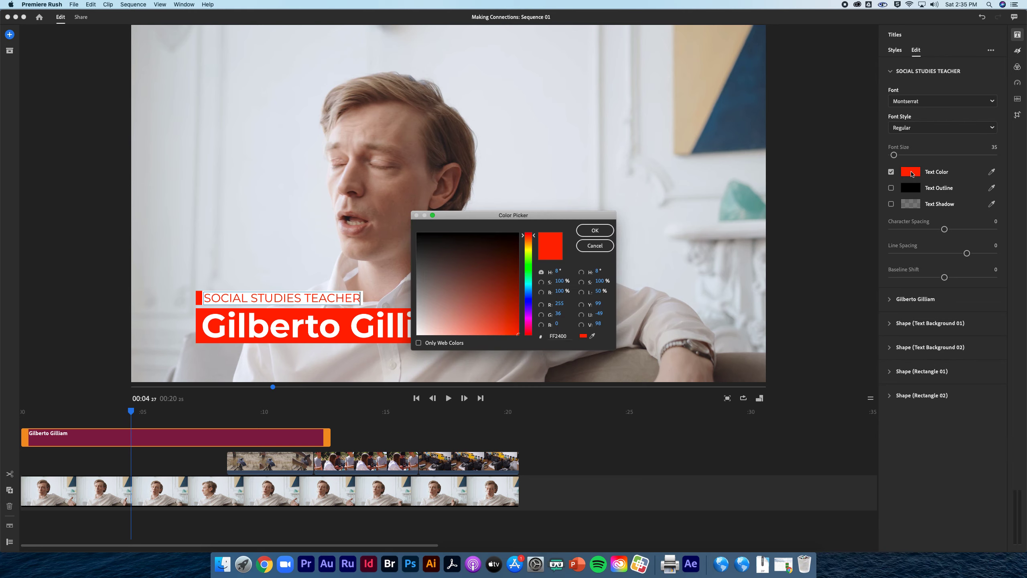
double_click(558, 337)
text(D)
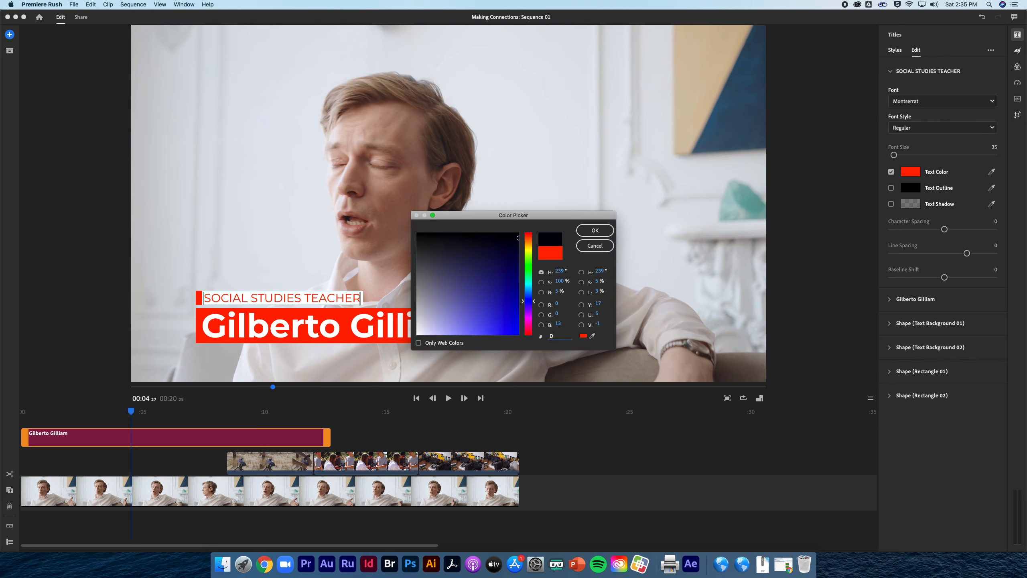
text(E5)
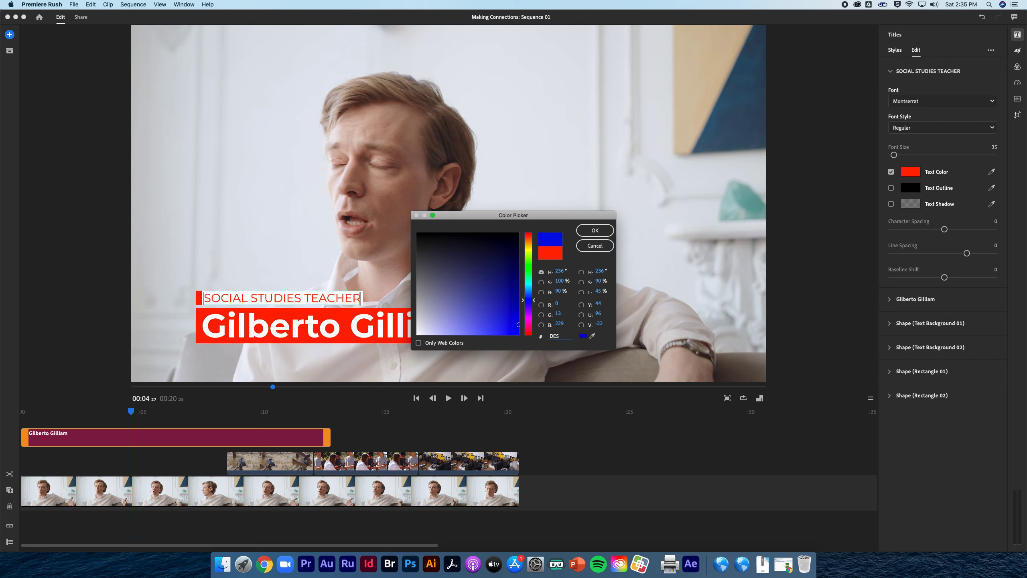
text(F000)
key(BackSpace)
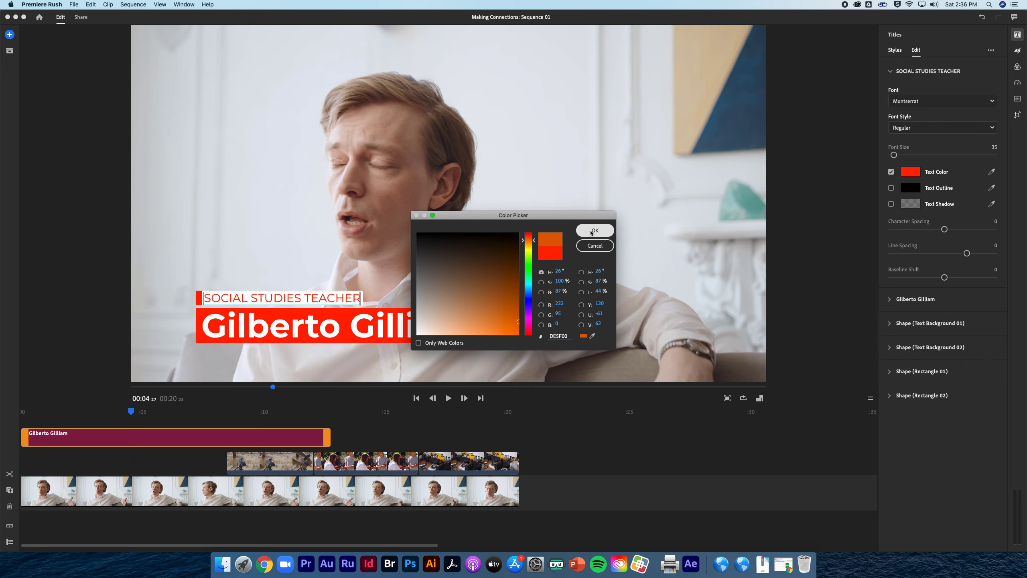
double_click(555, 336)
click(586, 231)
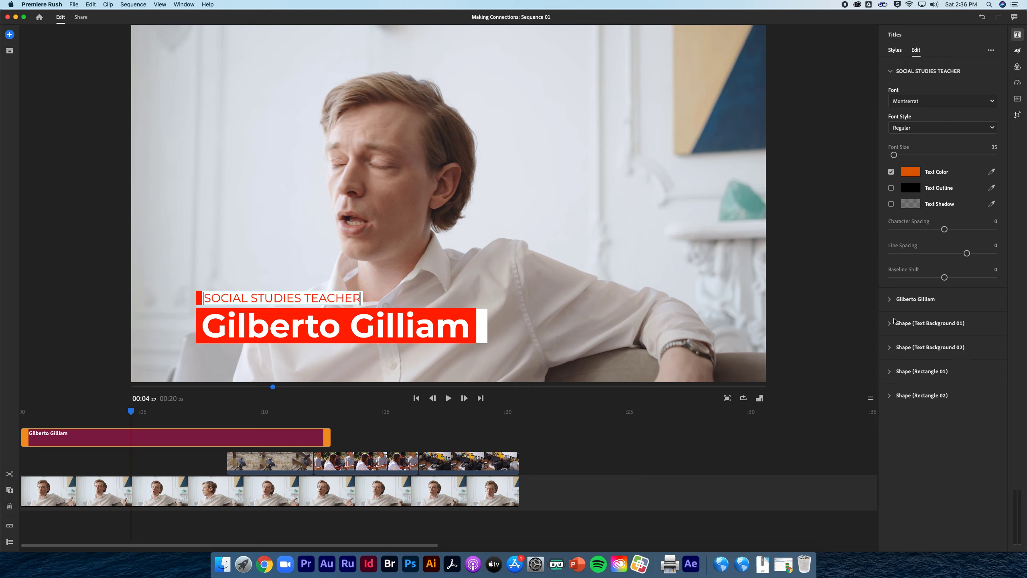
Replace the large name line of the lower third with the speaker's full name in capitals
click(909, 308)
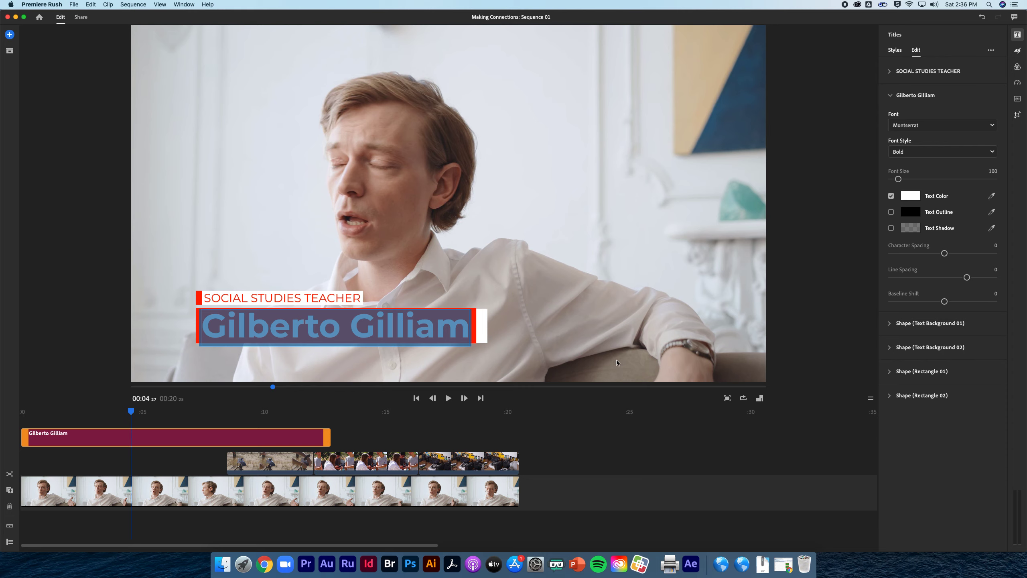
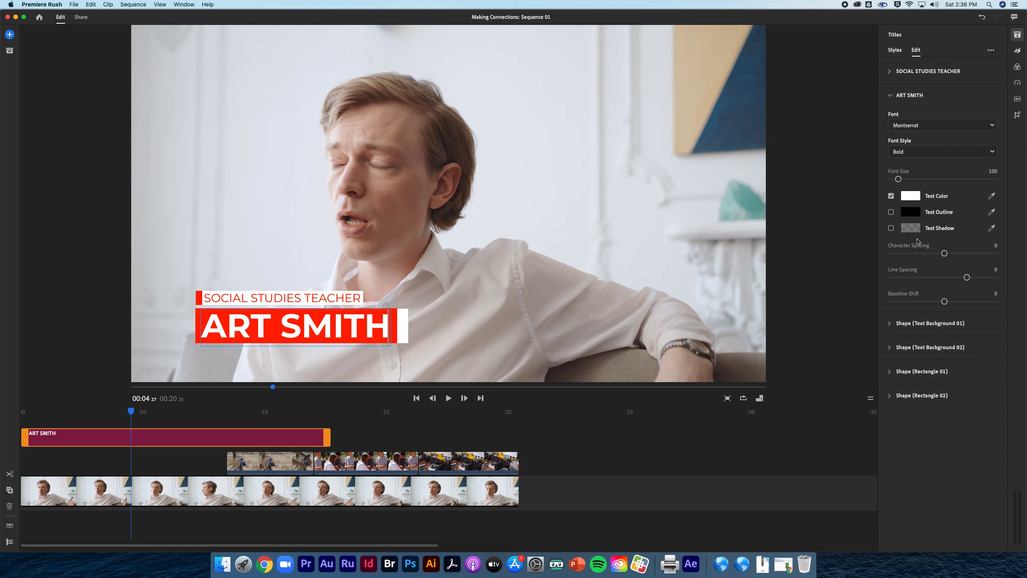
Set the shape color of Shape (Text Background 02) to the copied hex DE5F00
click(892, 324)
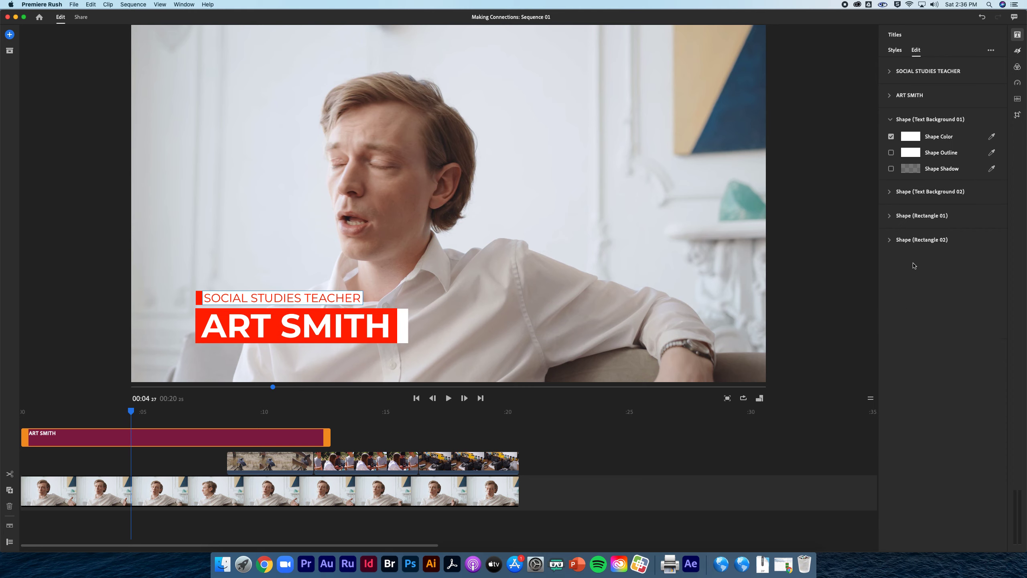
click(893, 214)
click(911, 160)
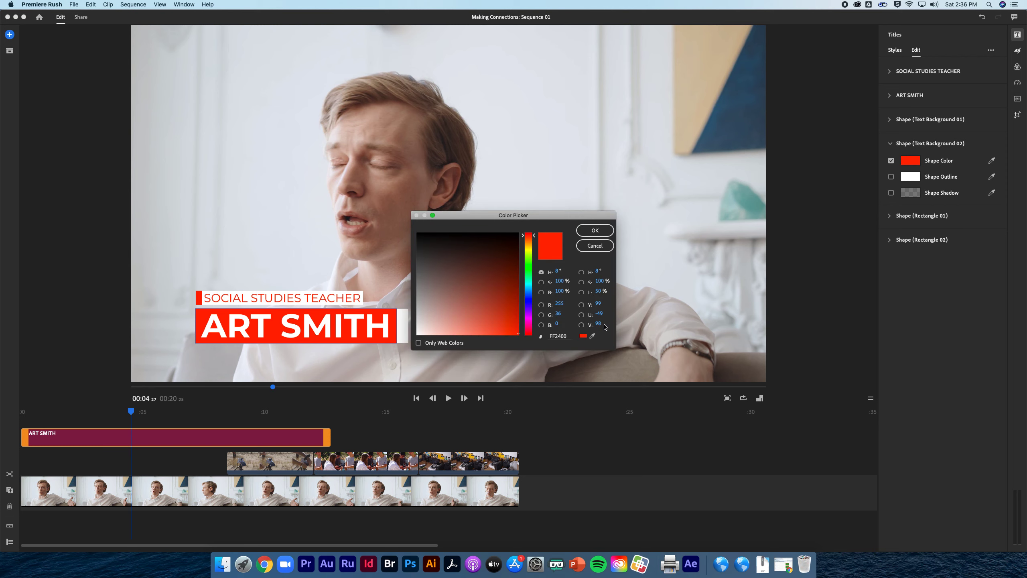
key(super+v)
click(595, 231)
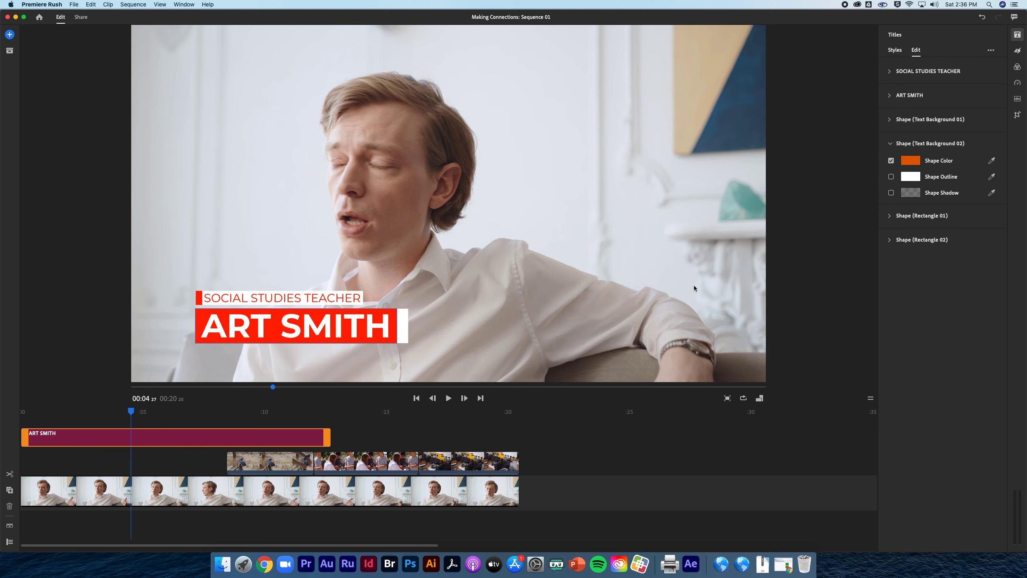
Set the shape color of Shape (Rectangle 01) to the copied hex DE5F00 and check the settings of Shape (Rectangle 02)
click(894, 216)
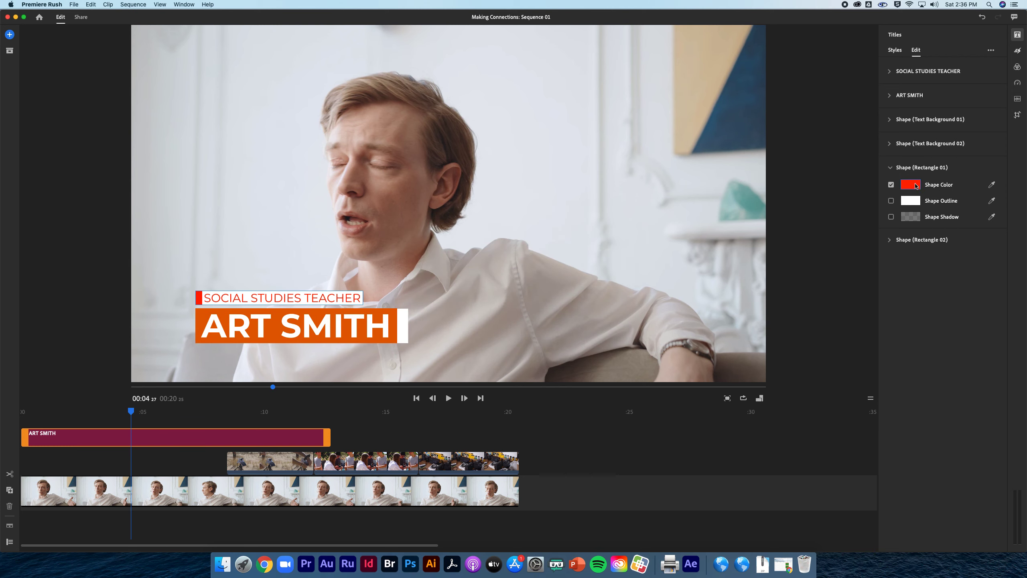
click(911, 185)
double_click(556, 335)
key(super+v)
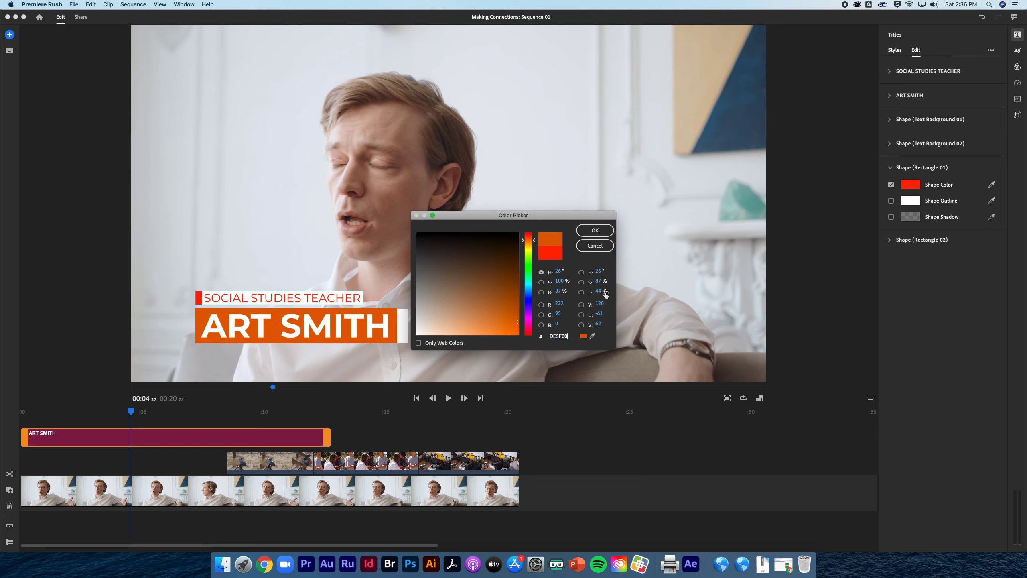
click(593, 230)
click(891, 241)
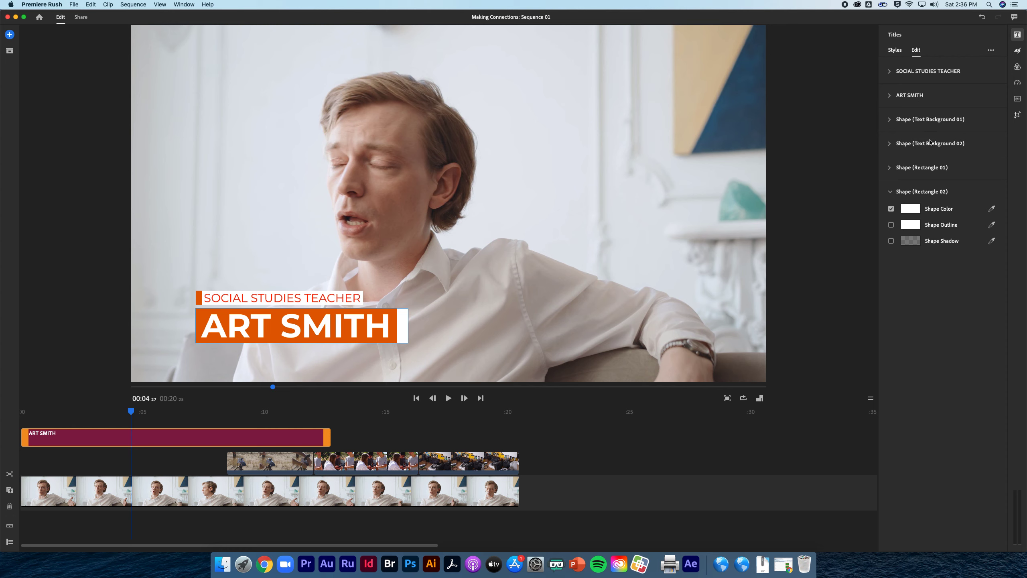
Set the text color of the SOCIAL STUDIES TEACHER line to the copied hex DE5F00
click(891, 72)
click(912, 172)
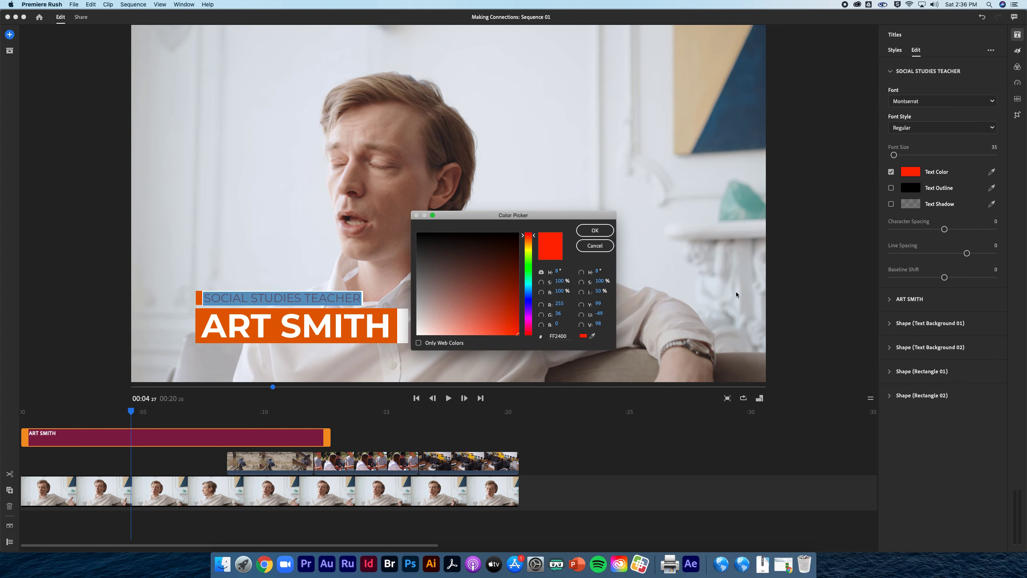
double_click(557, 337)
key(super+v)
click(594, 232)
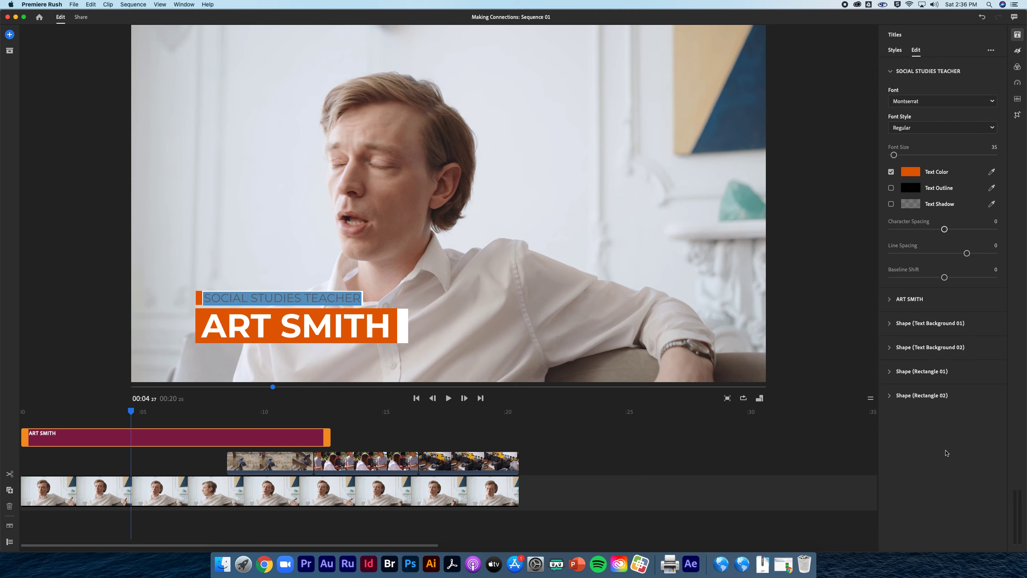
click(931, 371)
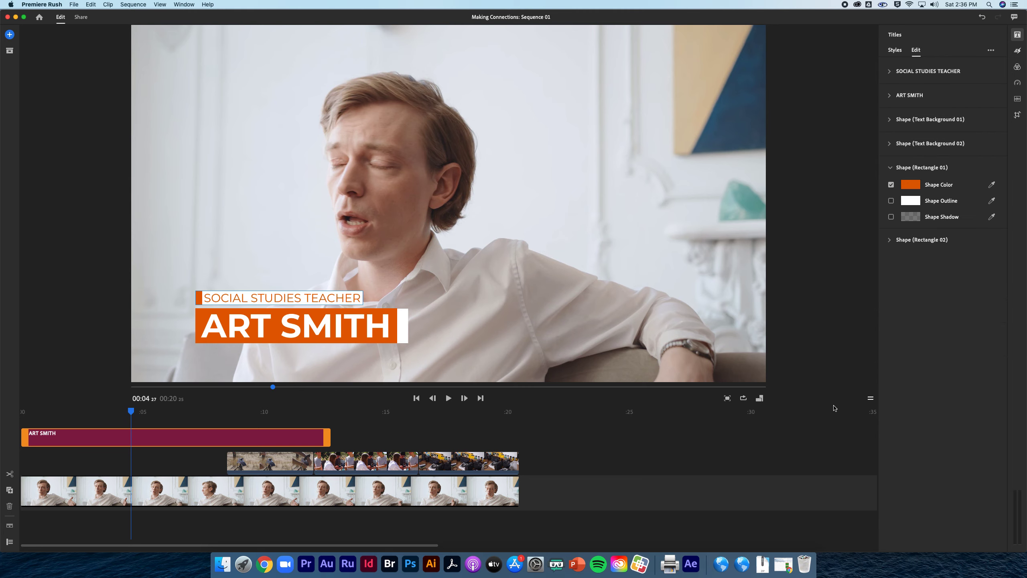
Play the sequence from its start to about 10 seconds to review the animated lower third over the interview and overlay footage
drag(131, 412, 7, 436)
click(265, 461)
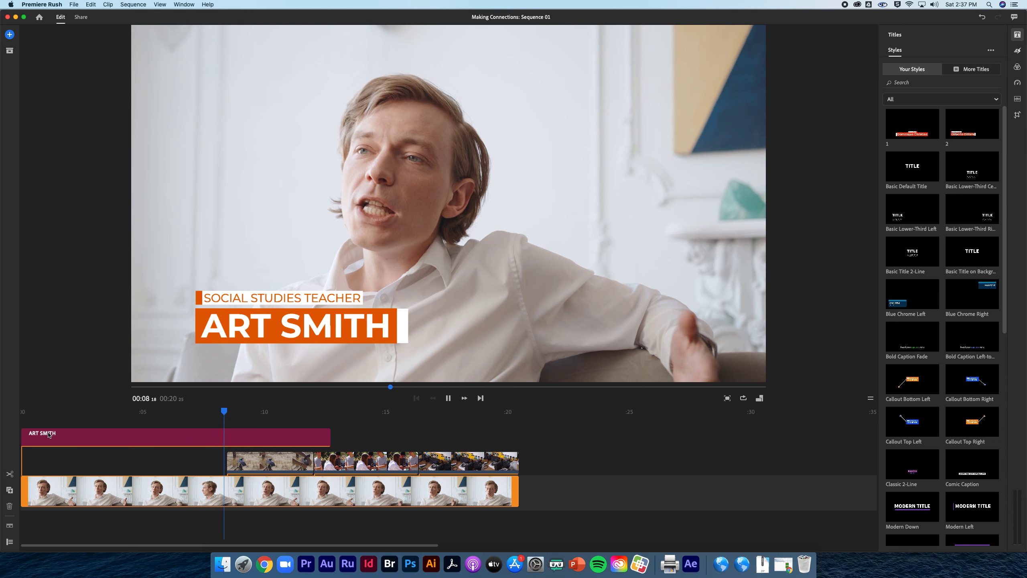
key(space)
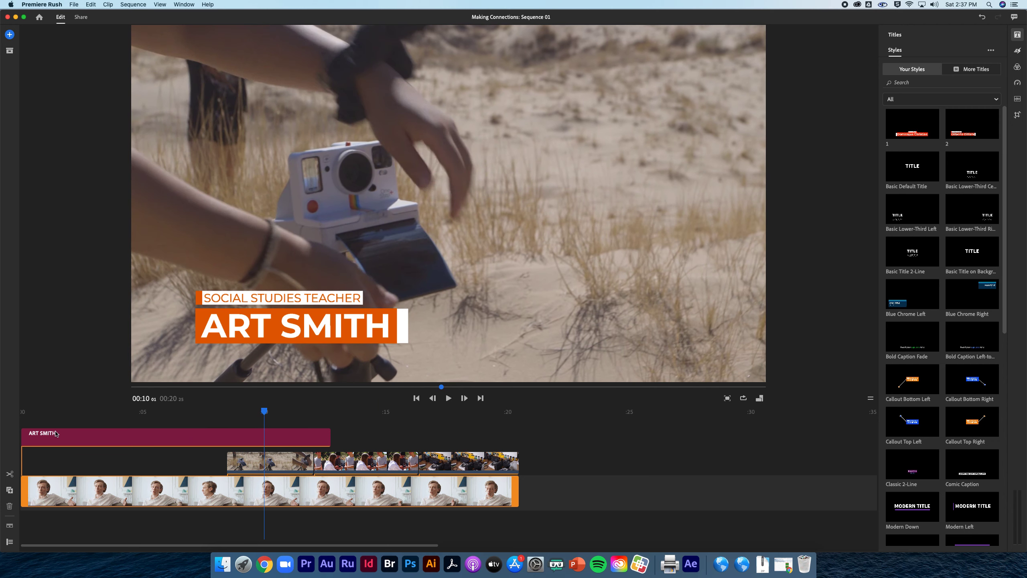
Shorten the lower-third title clip so it ends where the first overlay clip begins, and replay the sequence from the start
drag(328, 437, 230, 450)
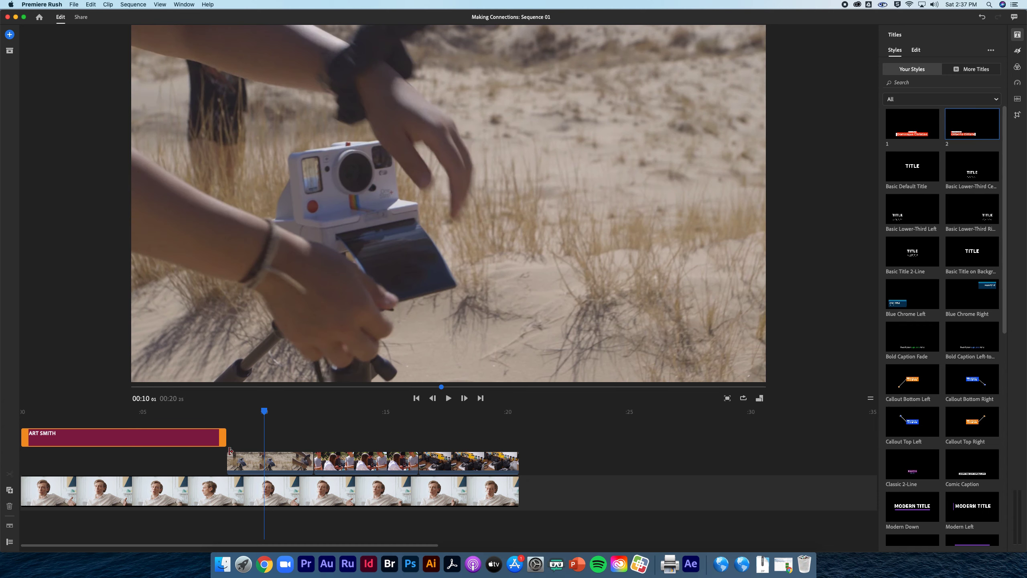
drag(263, 412, 21, 413)
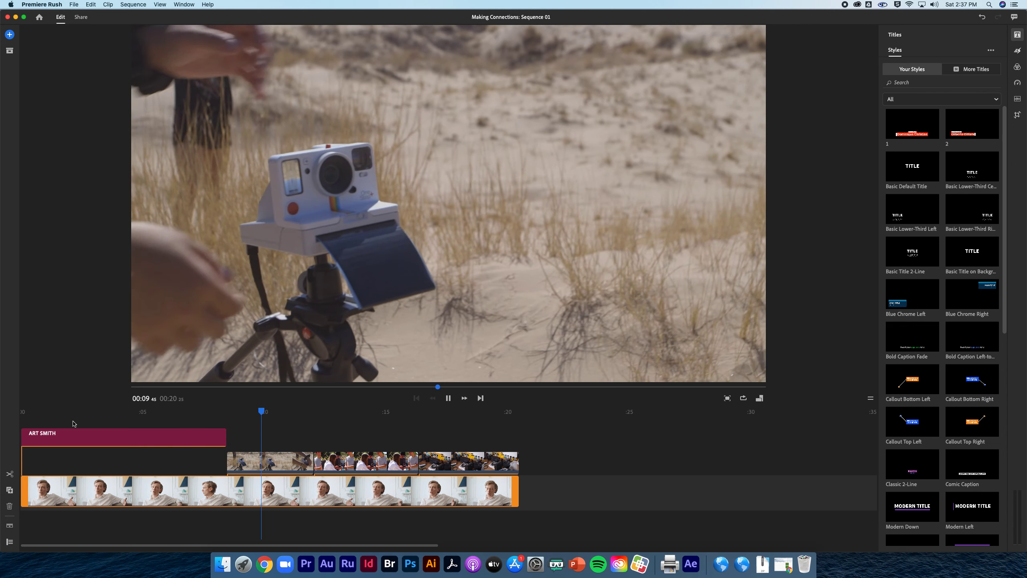
key(space)
Close the Making Connections project and return to the project overview
click(75, 5)
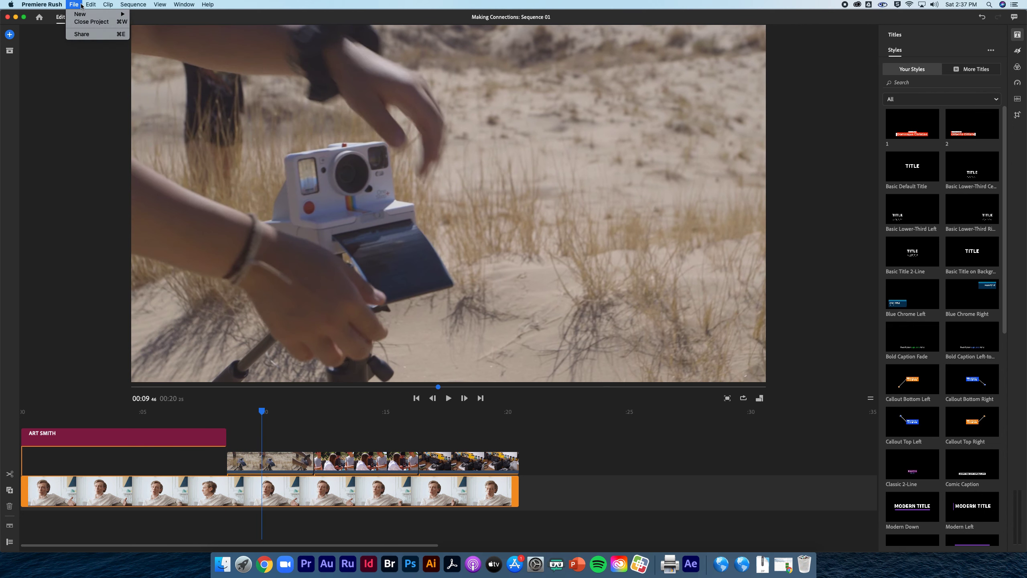
mouse_move(52, 3)
click(92, 22)
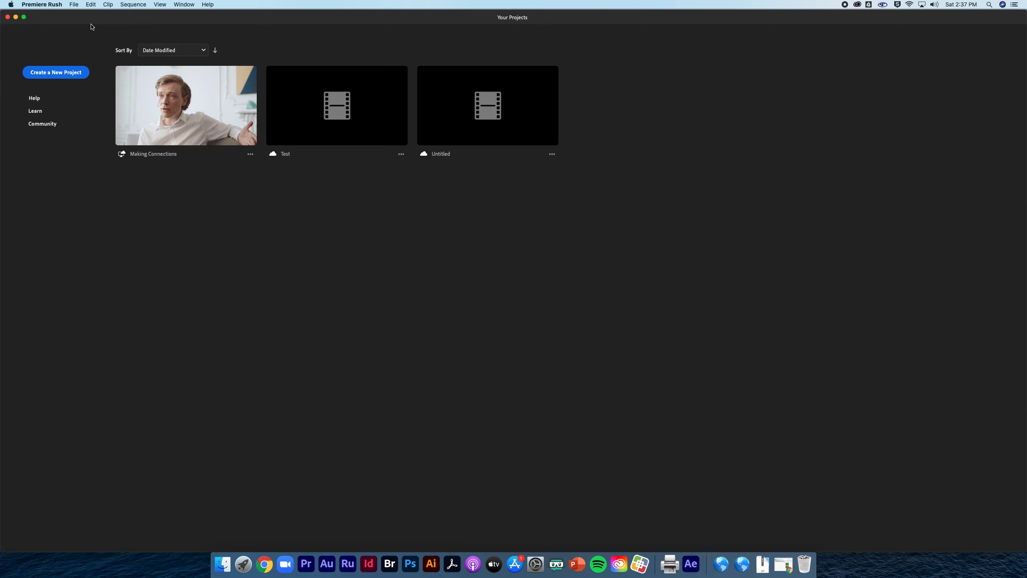